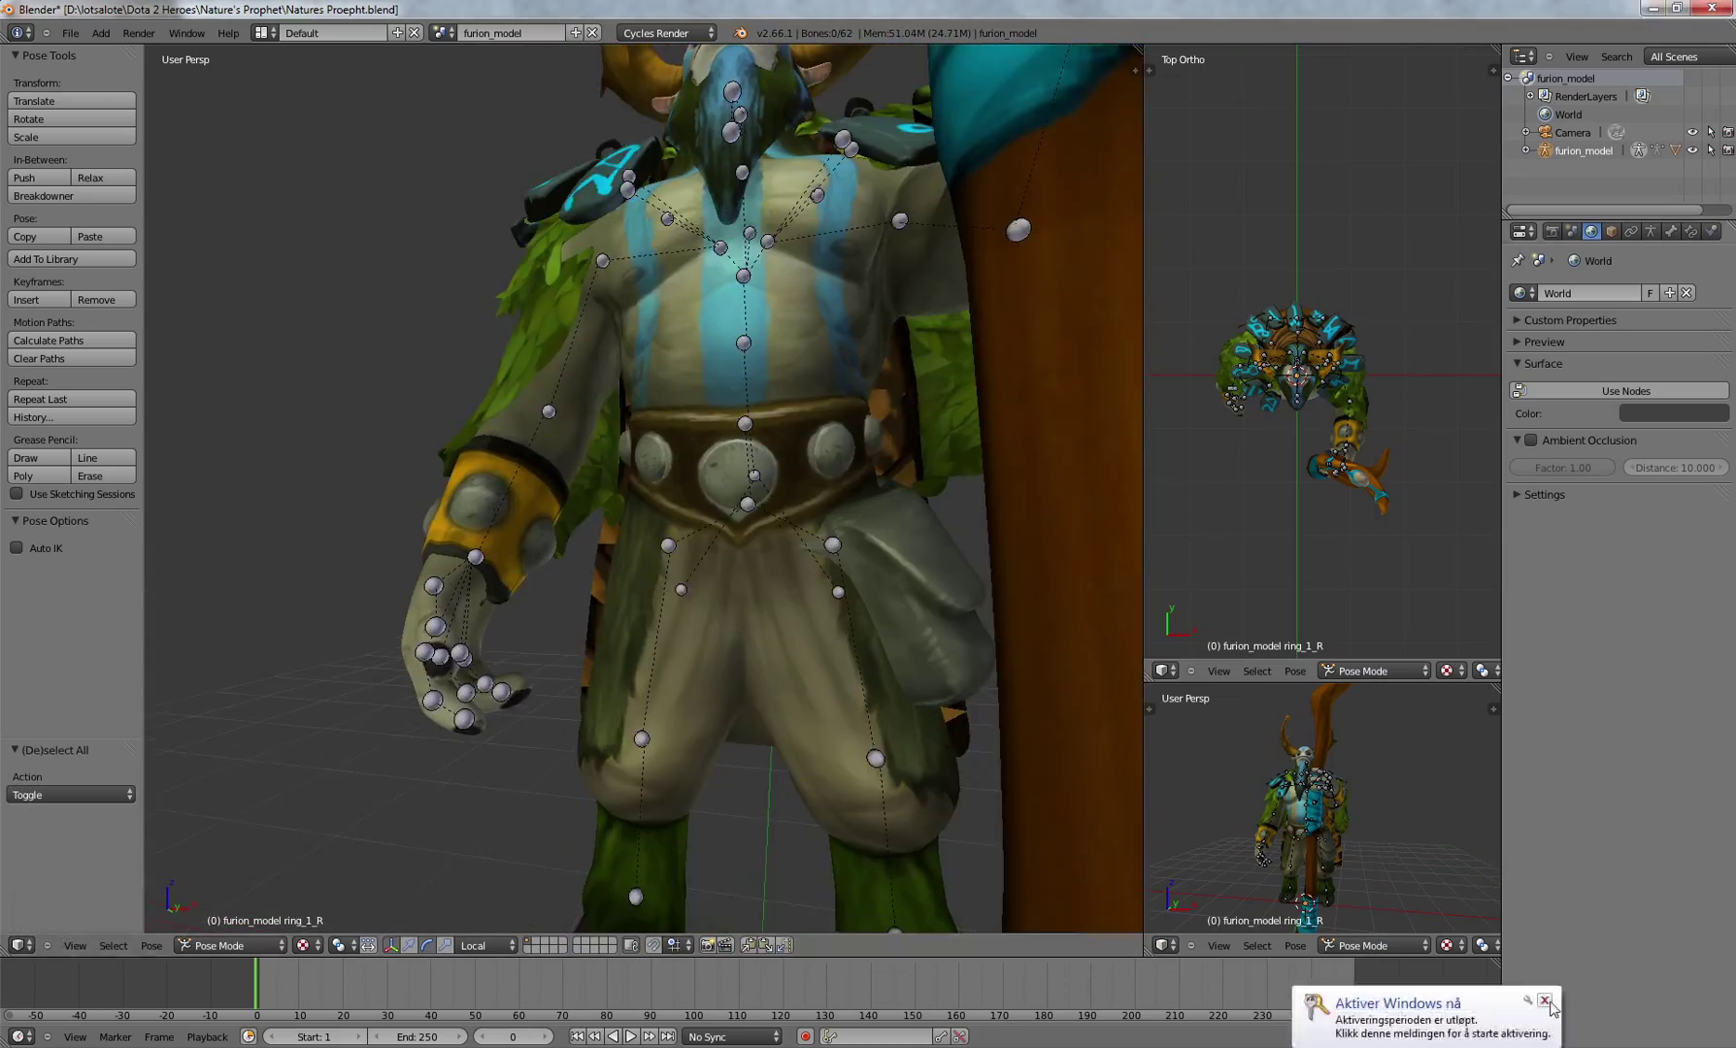
Dismiss the activation notice over the Blender window.
left_click(1543, 1001)
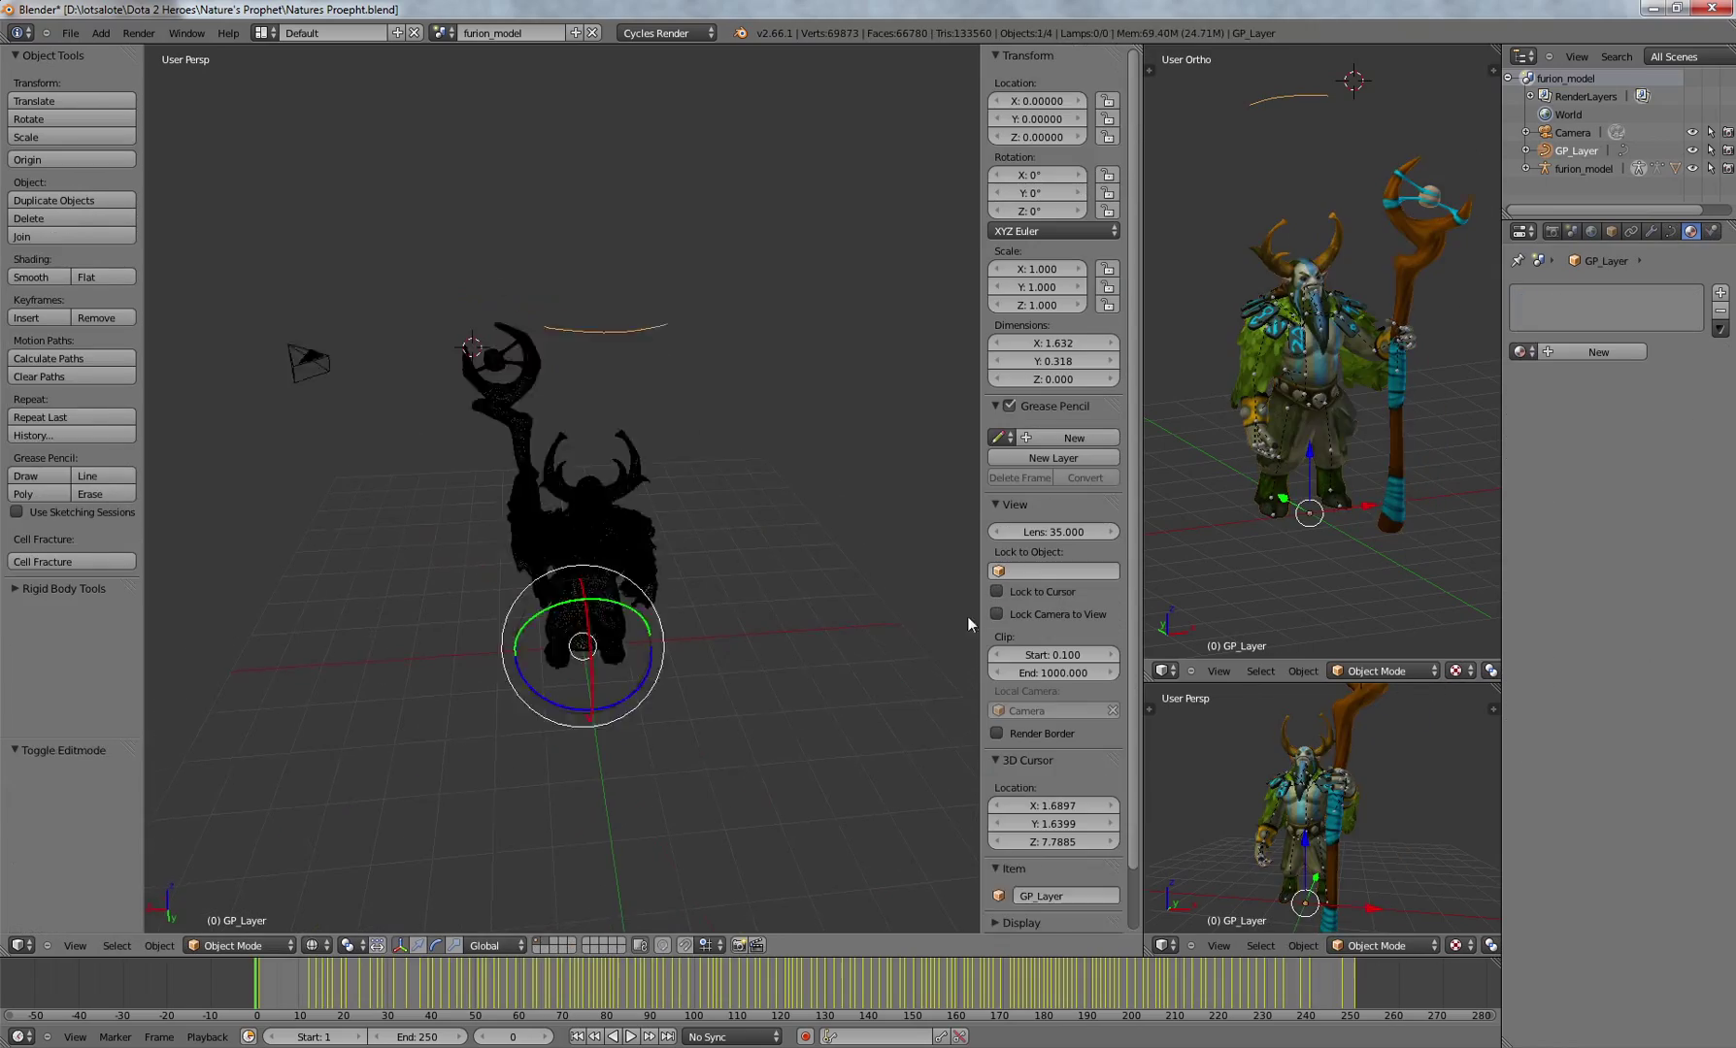
Convert the GP_Layer grease pencil stroke into a mesh.
left_click(735, 429)
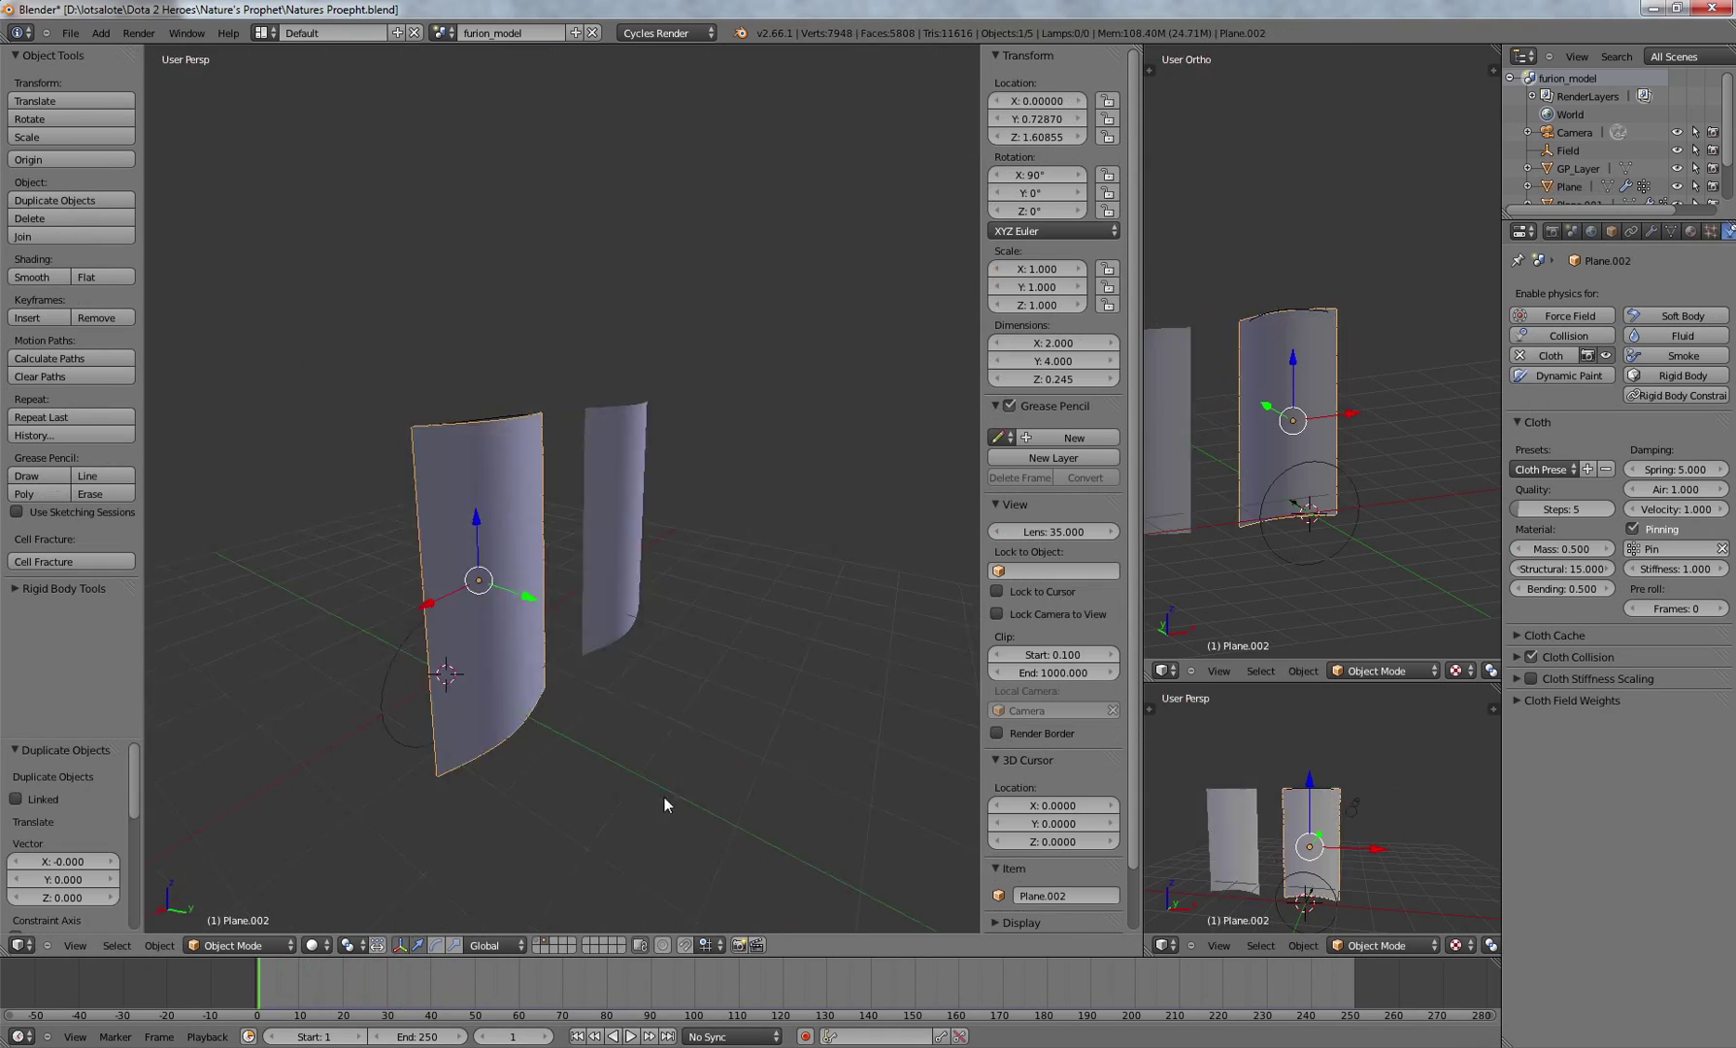
Simulate the cloth cape with the character shown, then reshape cape vertices using proportional editing.
key("alt+a")
key("shift+1")
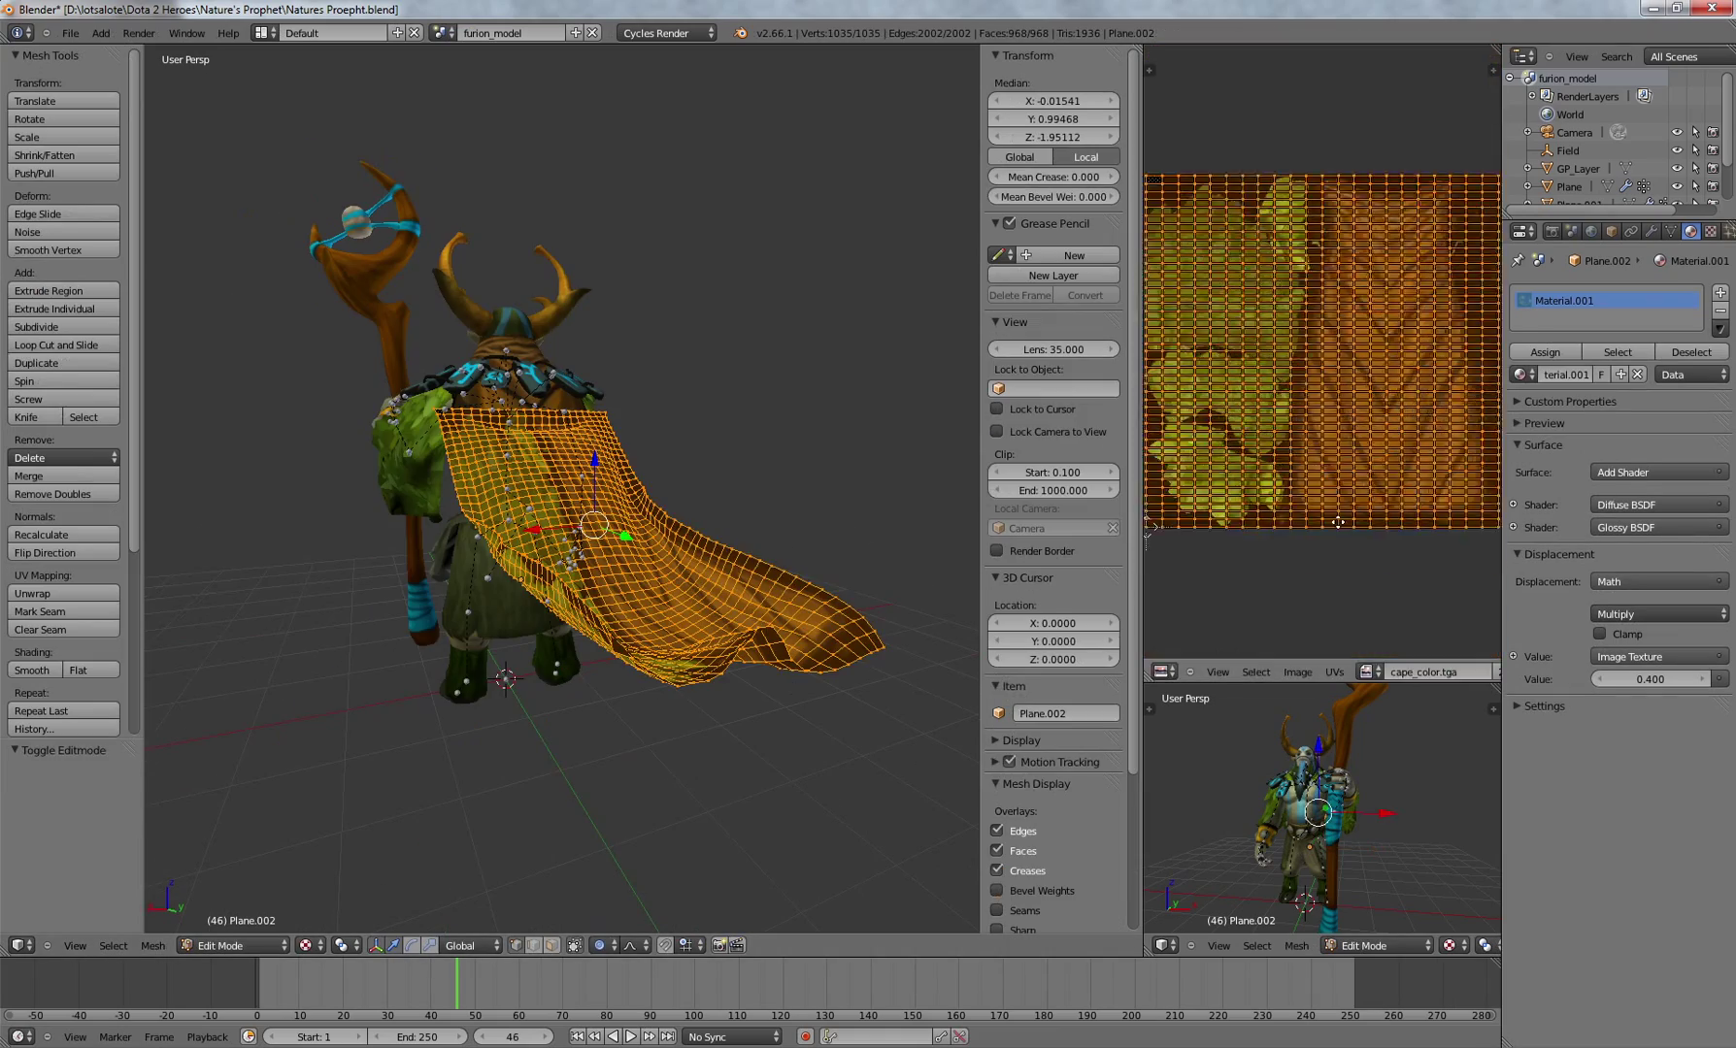
key("a")
scroll(809, 735, "up", 5)
key("g")
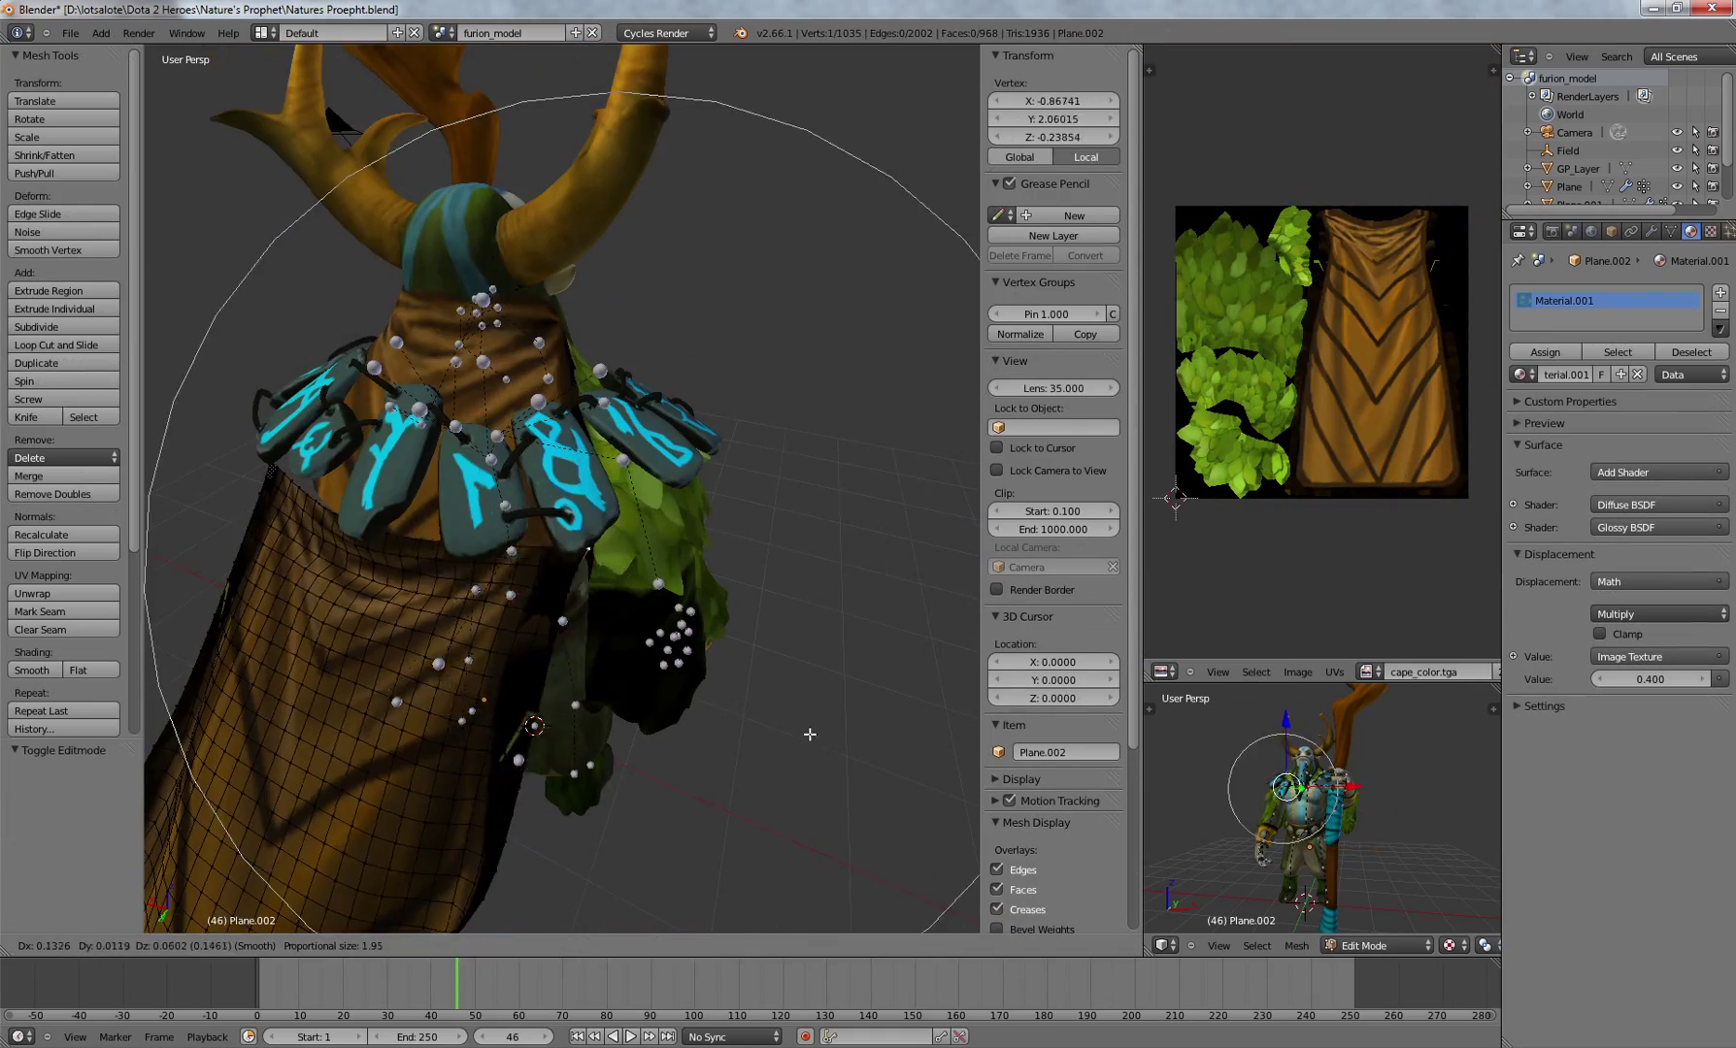
left_click(945, 596)
key("KP_7")
key("z")
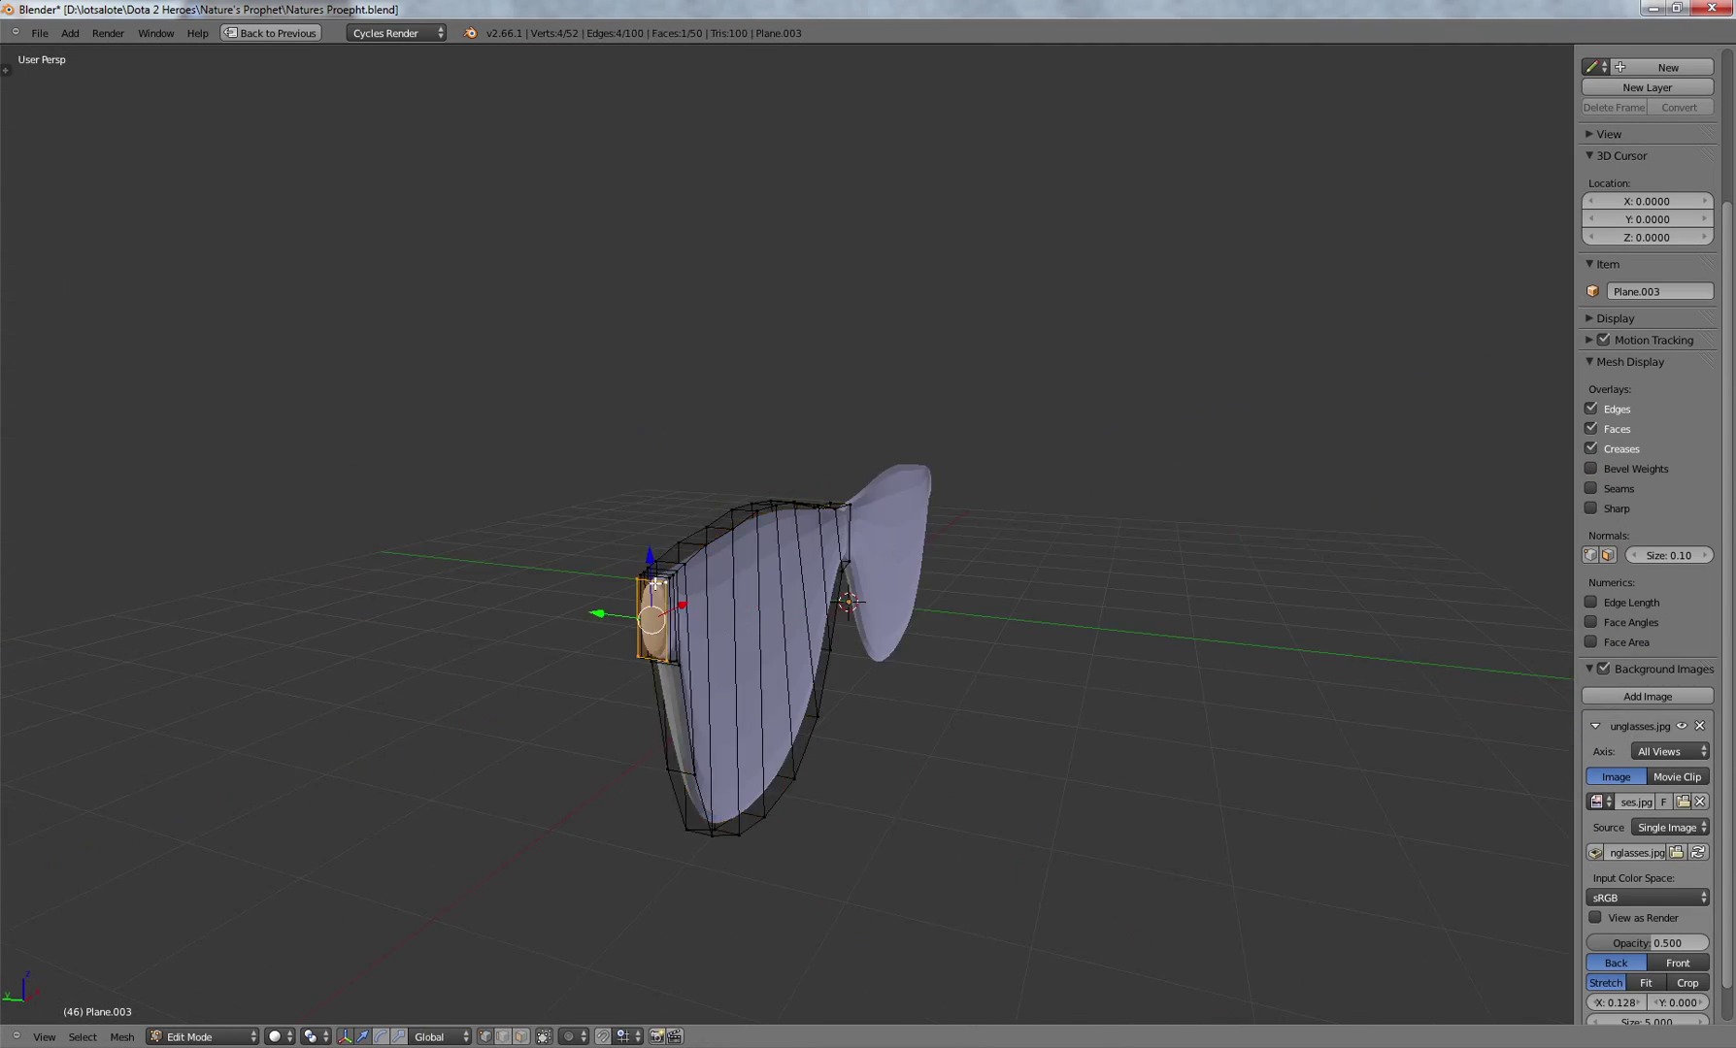
Choose which views display the sunglasses reference image.
left_click(1662, 752)
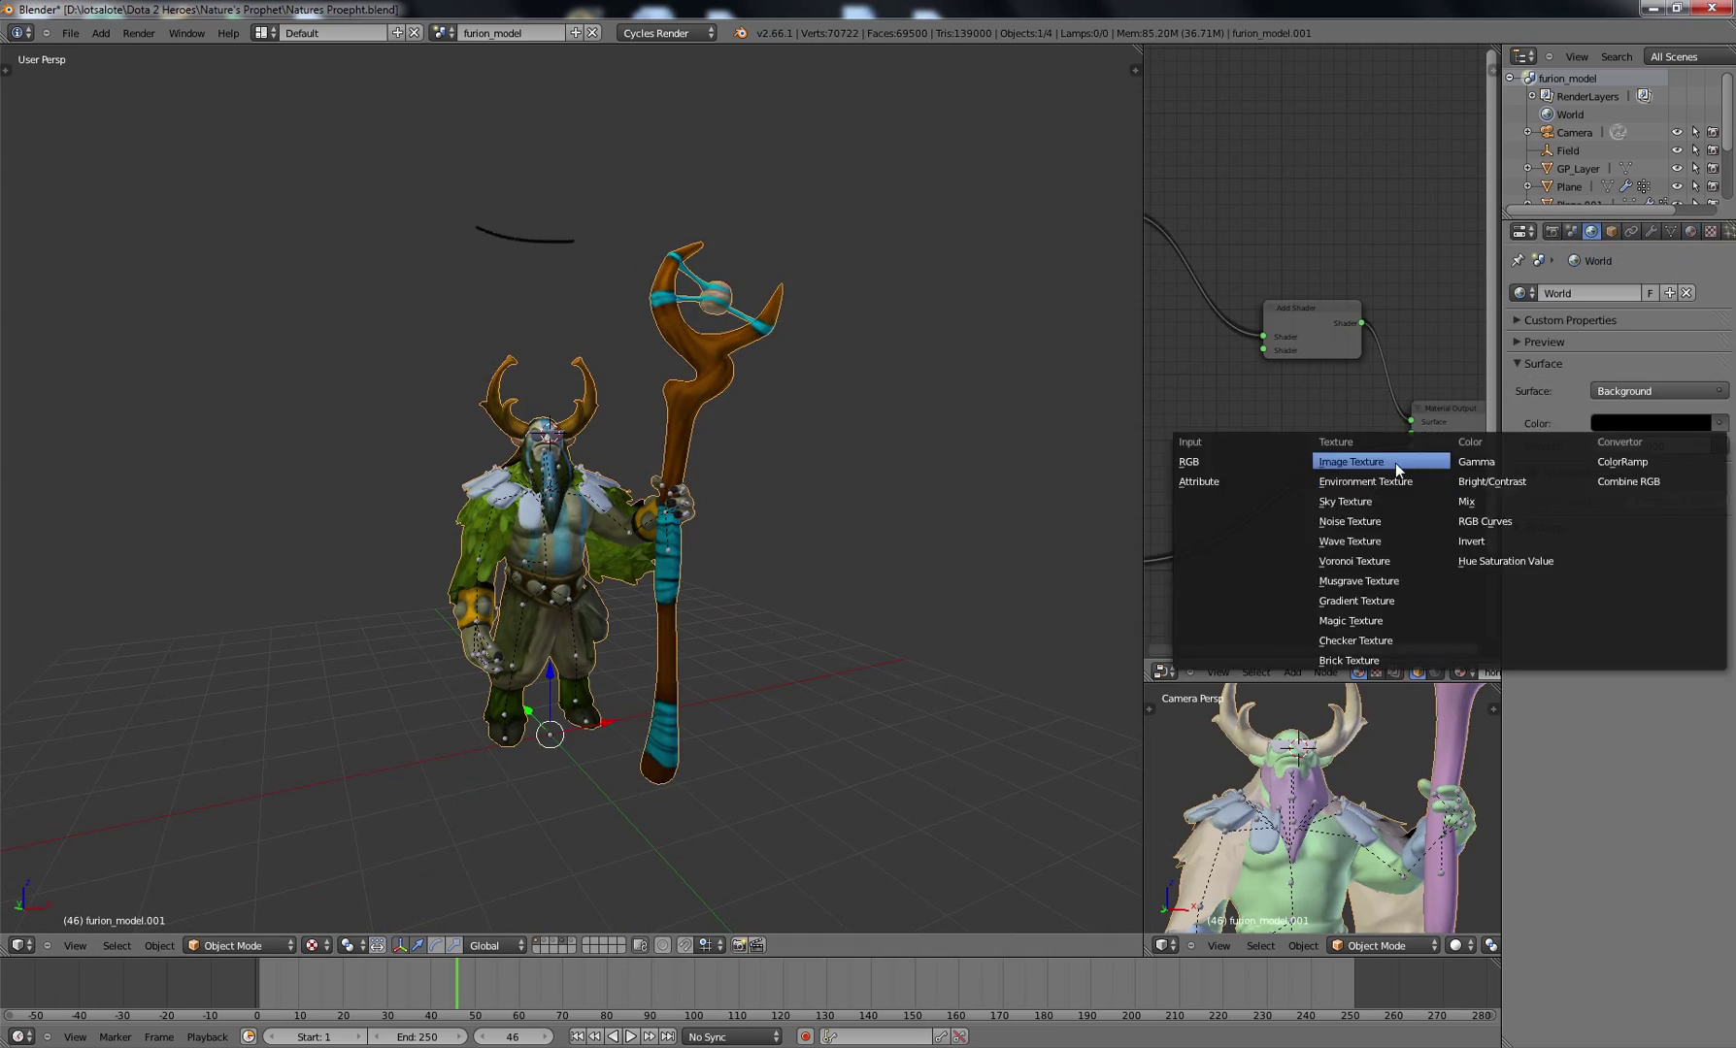
Load the Grossglockner HDR file as the World environment texture.
left_click(437, 251)
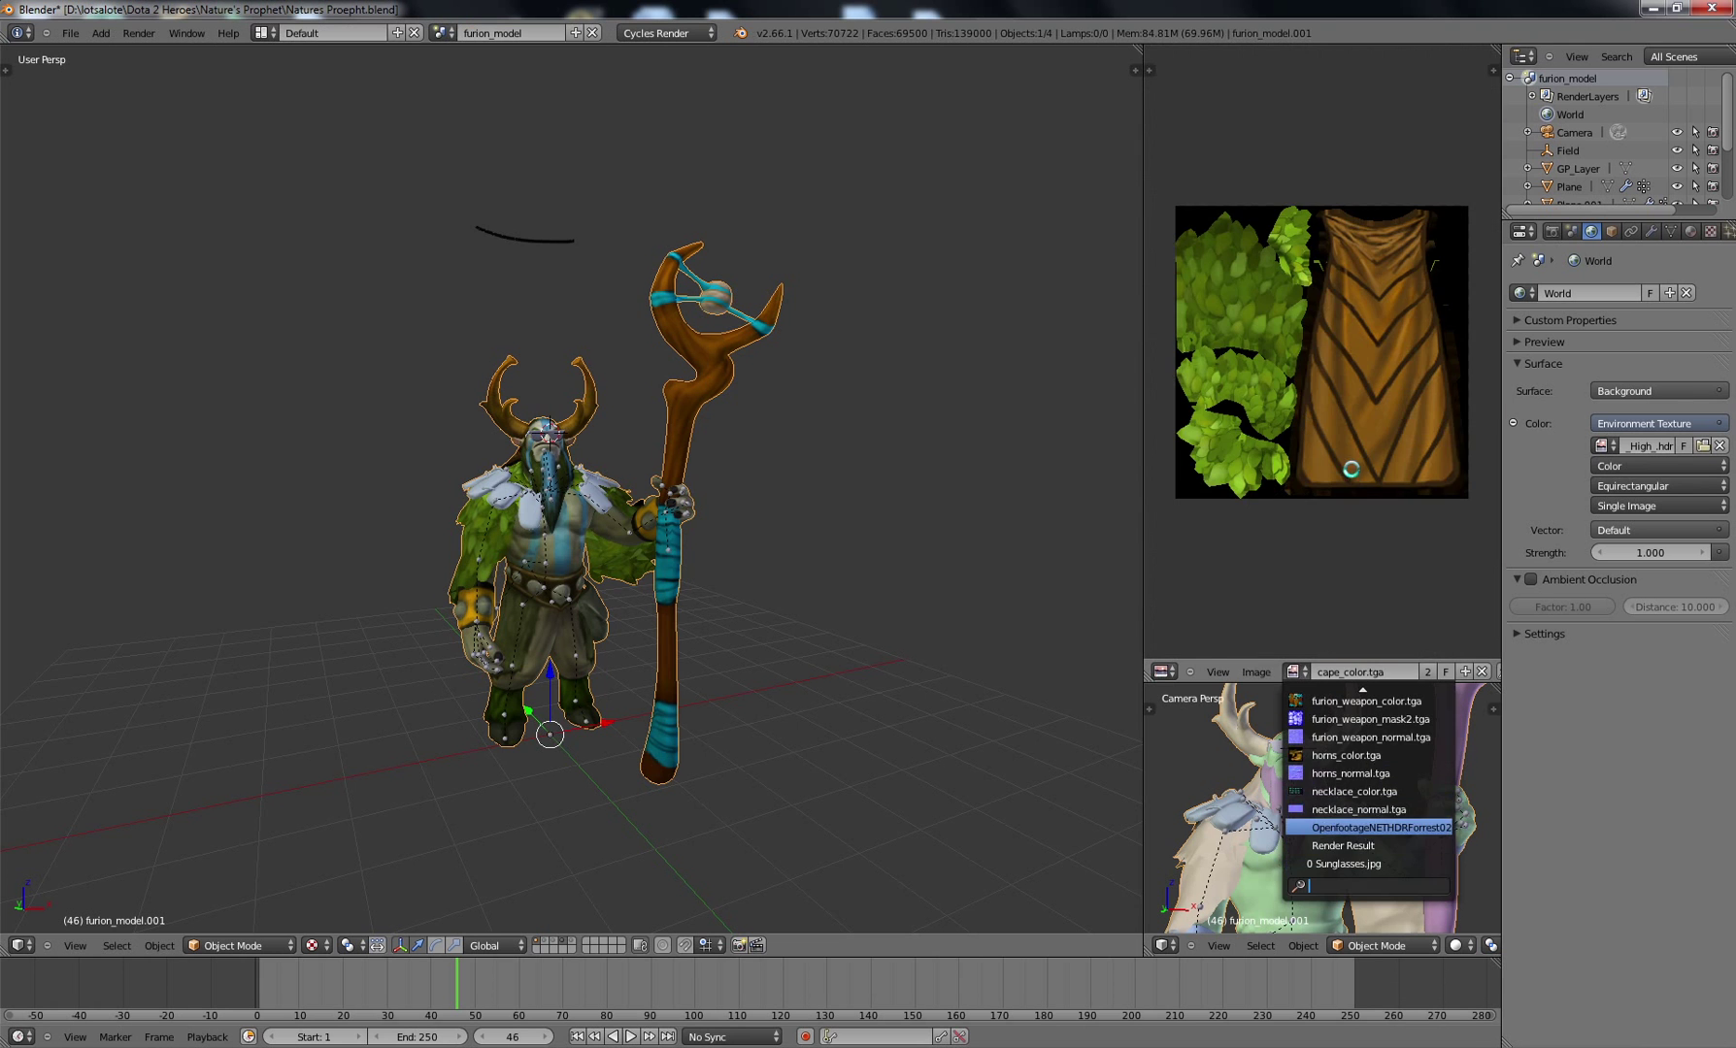